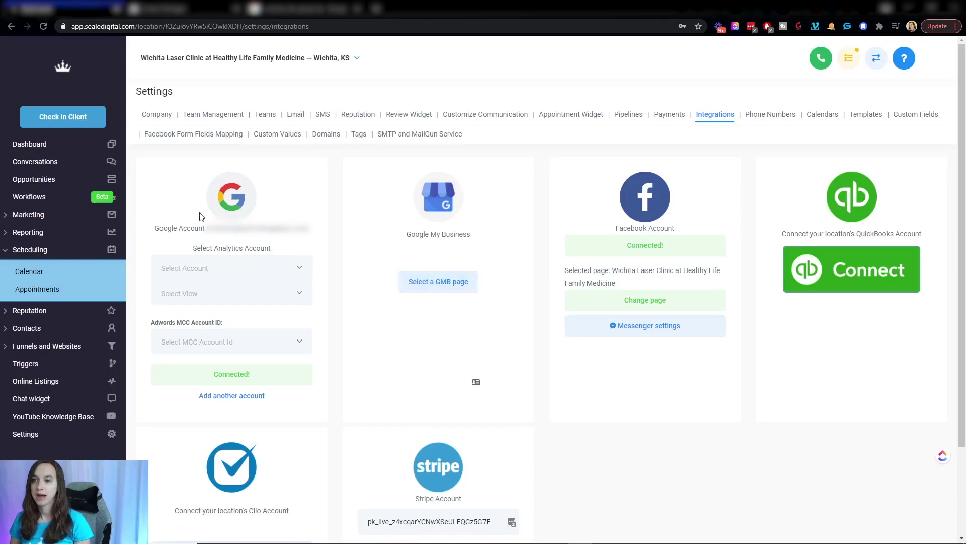
Link the chosen business page to Google My Business with GMB call tracking kept enabled.
click(426, 281)
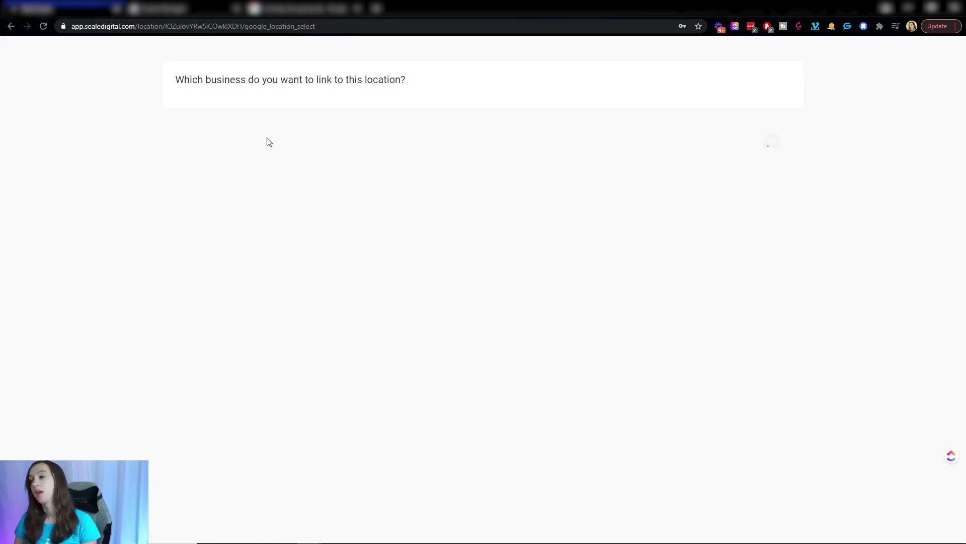
click(398, 113)
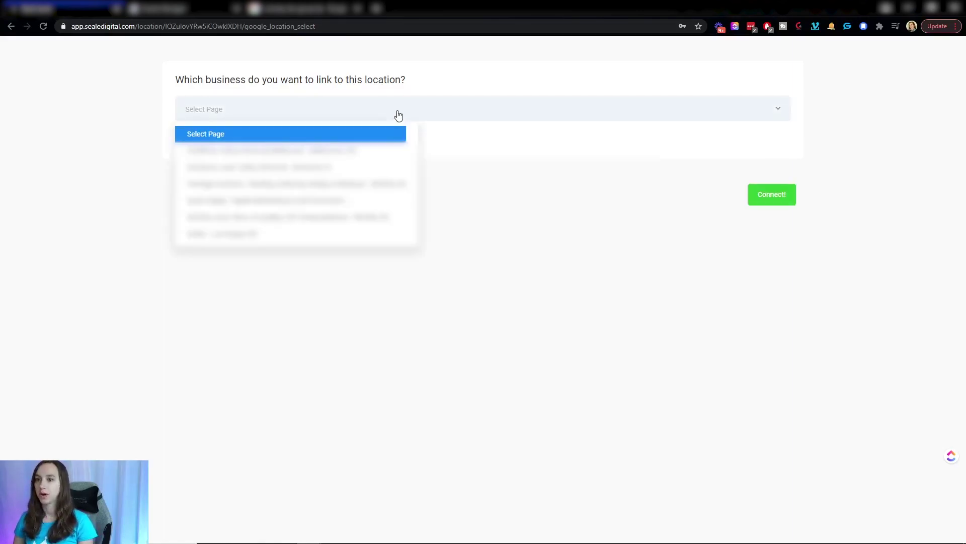
click(230, 218)
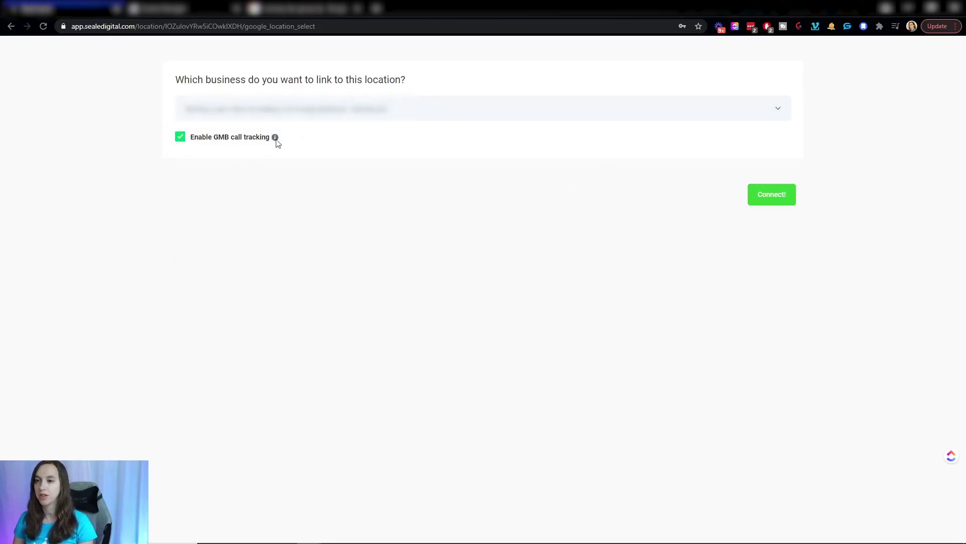
click(779, 199)
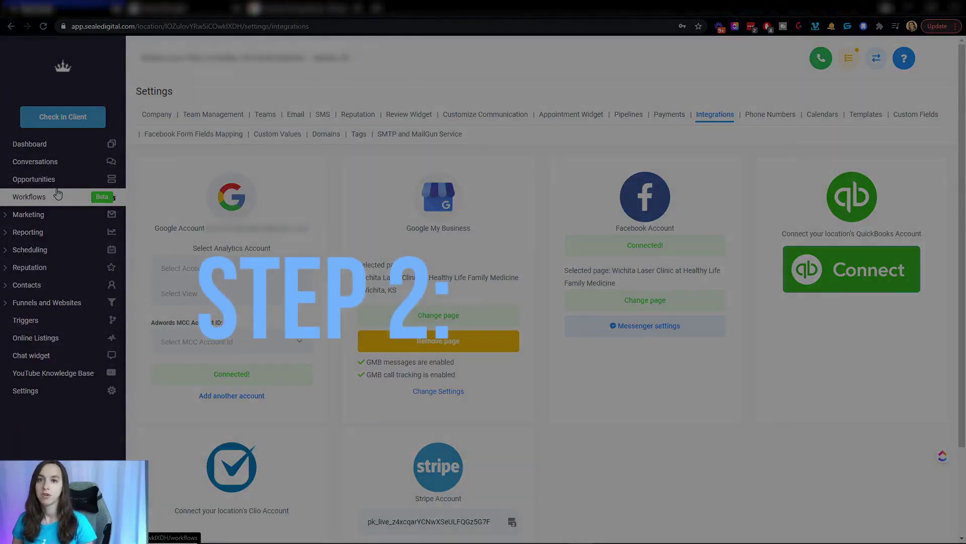
Create a new blank workflow from scratch in Workflows.
click(29, 196)
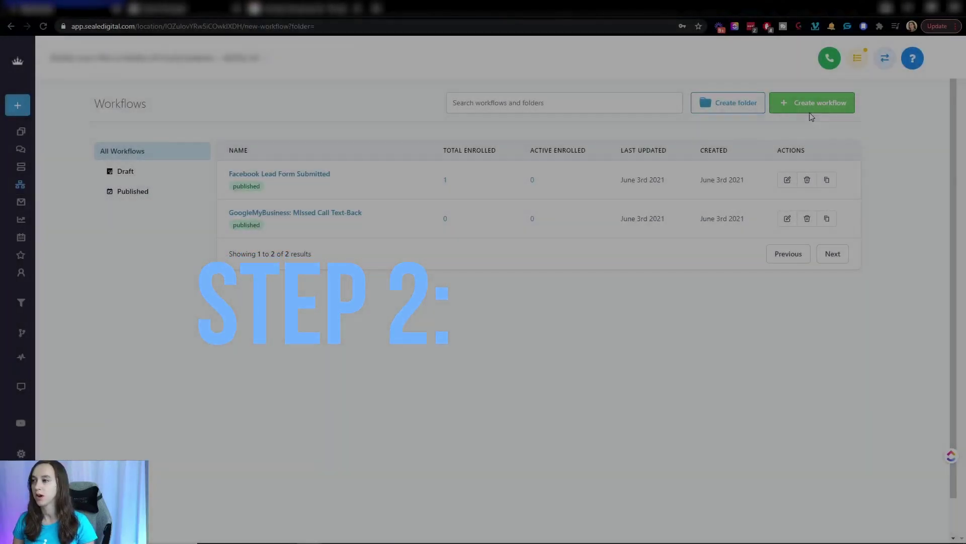
click(811, 107)
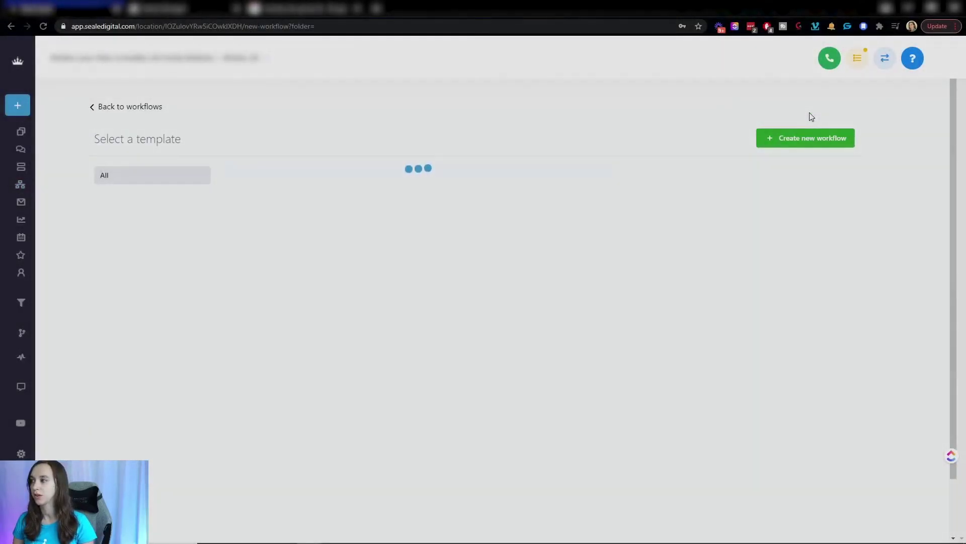
click(342, 290)
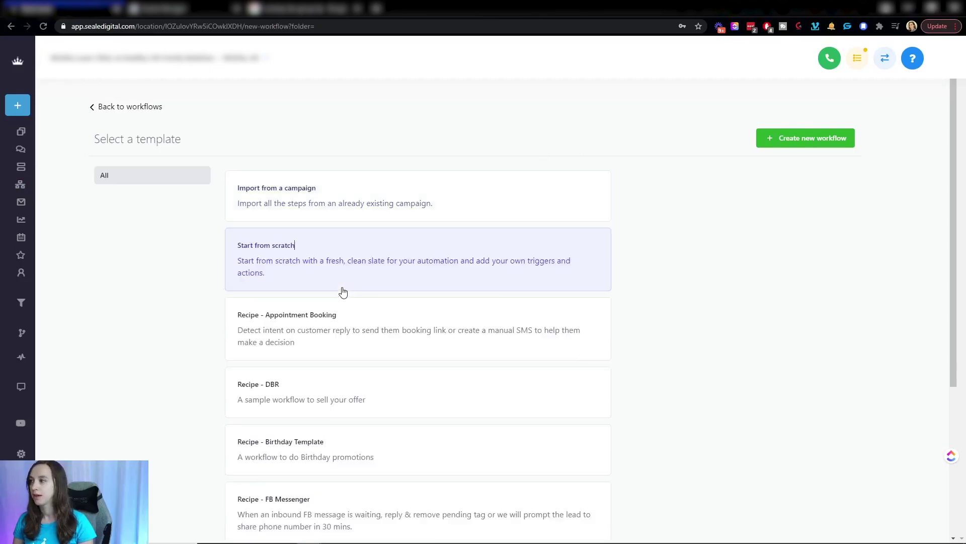
click(827, 142)
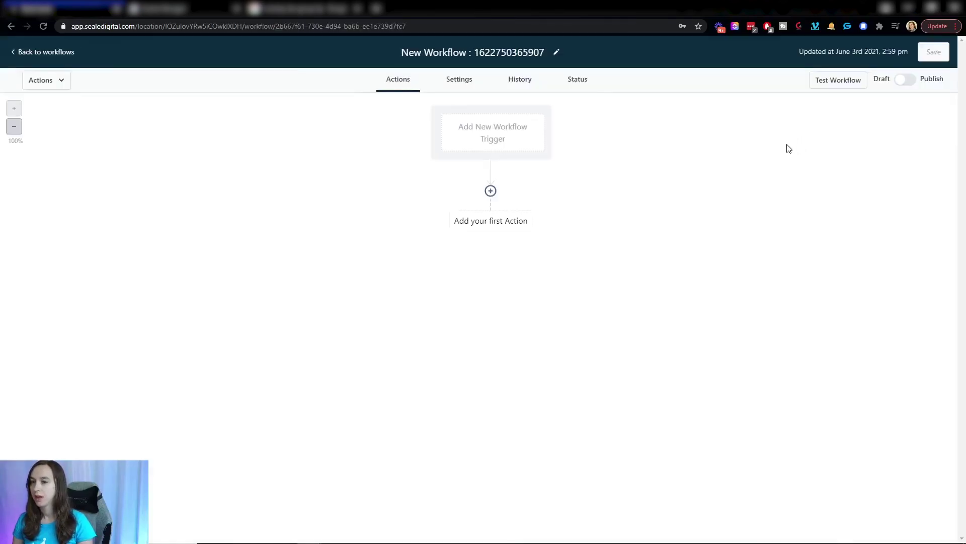
Add a saved 'Customer Replied' trigger filtered to Reply channel GMB Messaging.
click(491, 136)
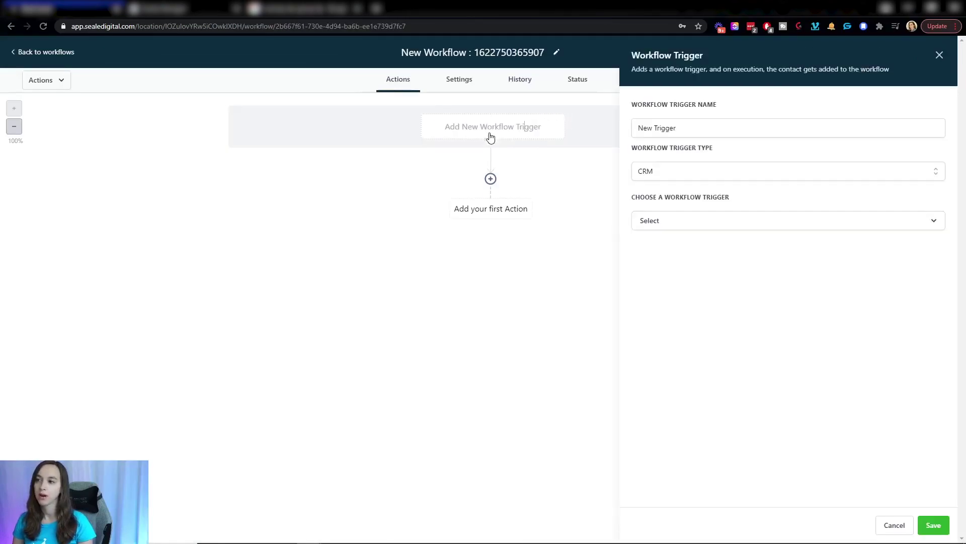
click(673, 227)
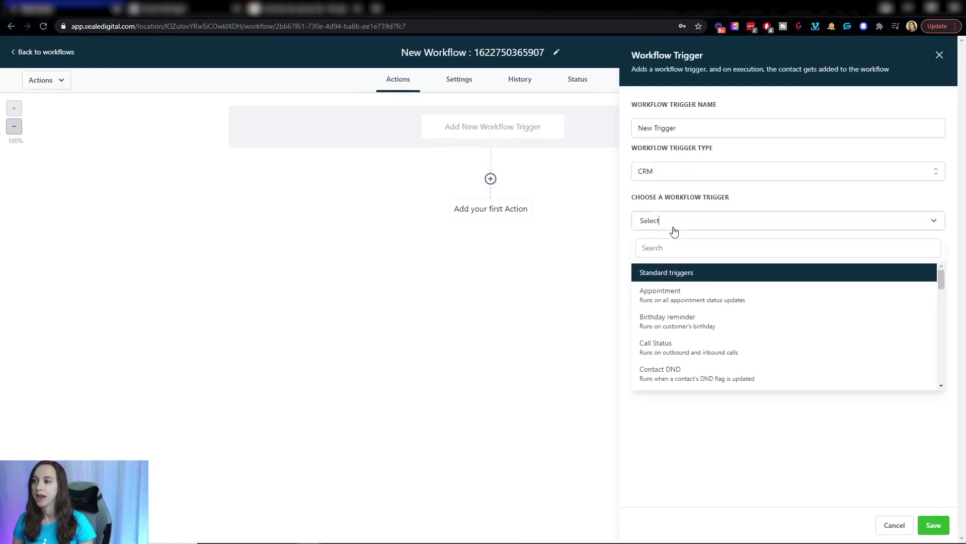
scroll(719, 347, down, 2)
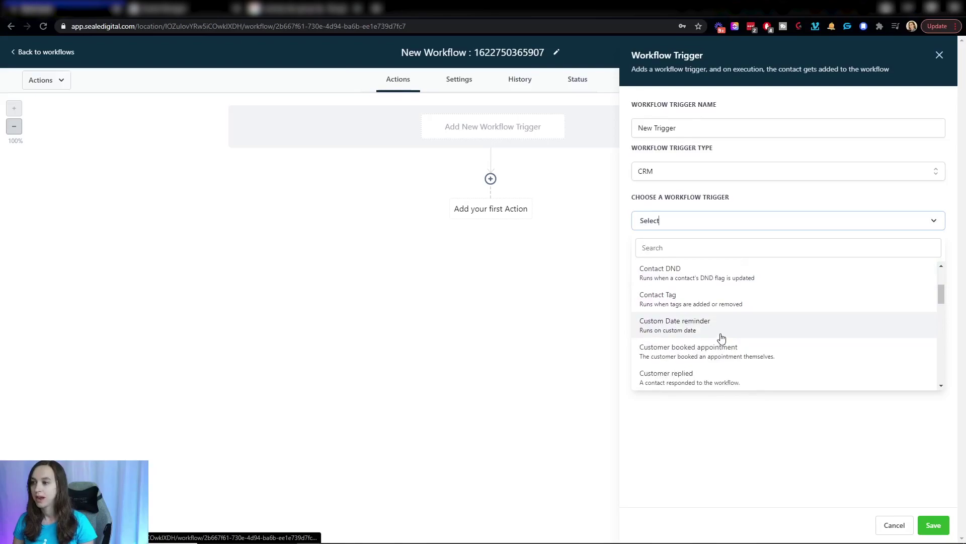
click(703, 375)
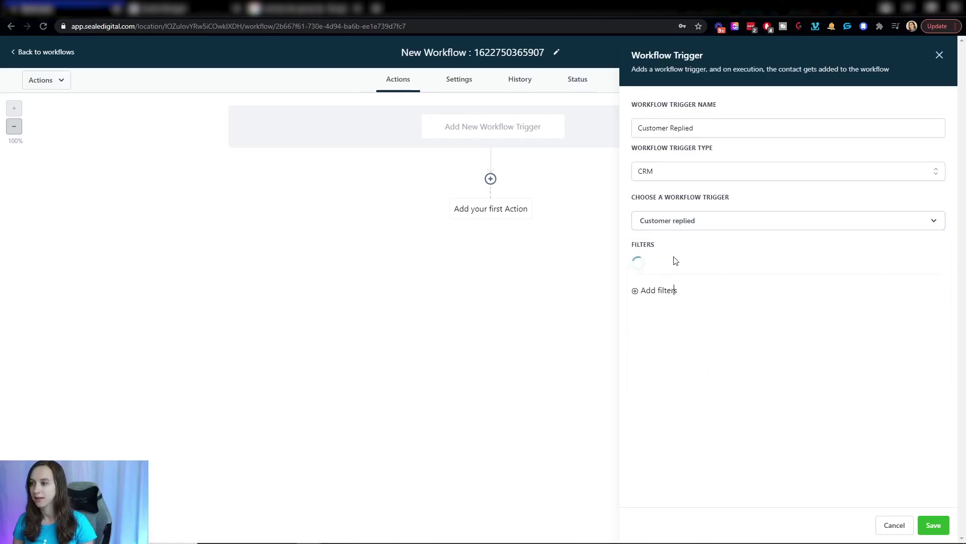
click(658, 265)
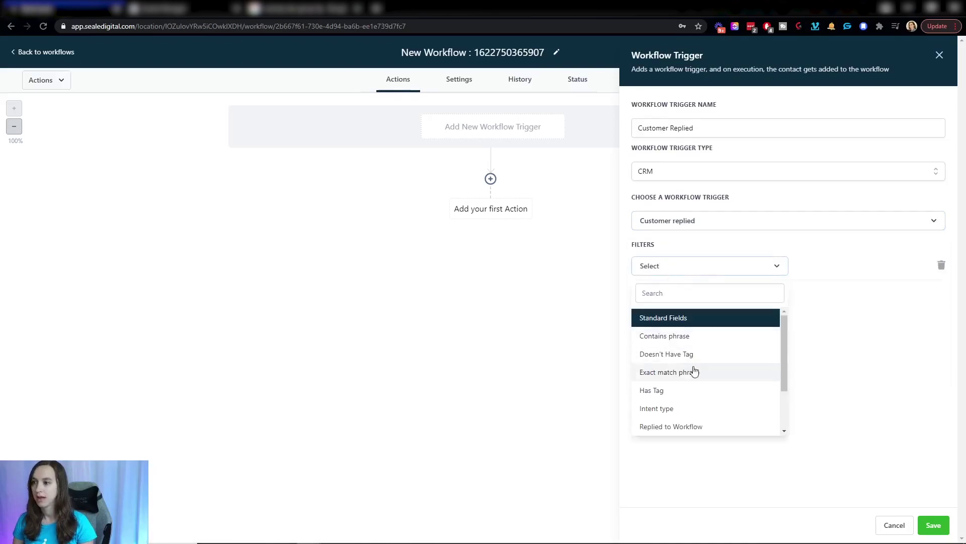
scroll(695, 375, down, 1)
click(686, 381)
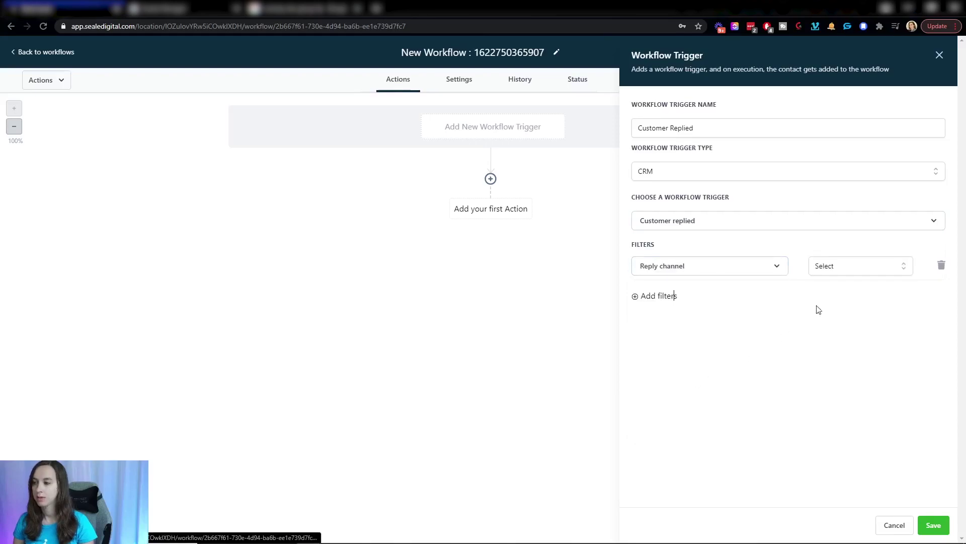
click(869, 270)
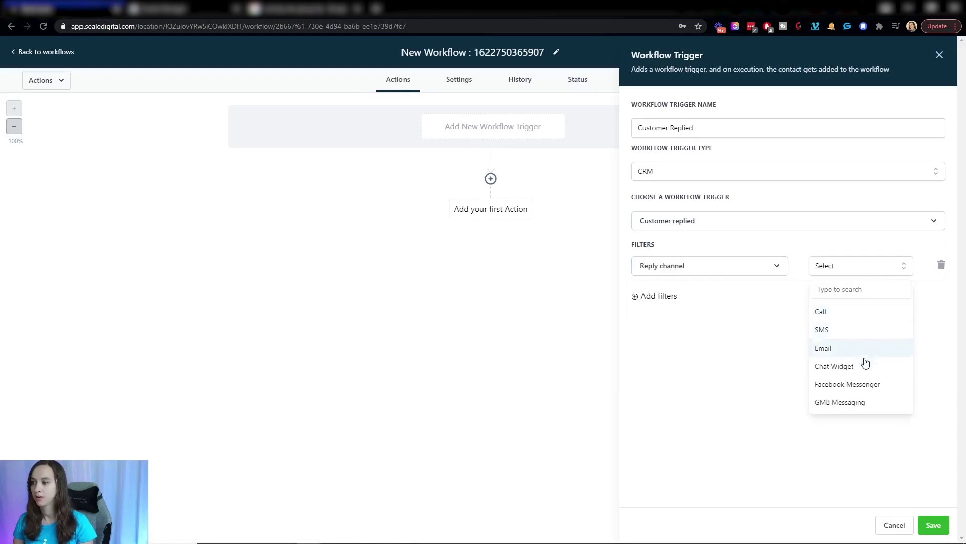
click(858, 403)
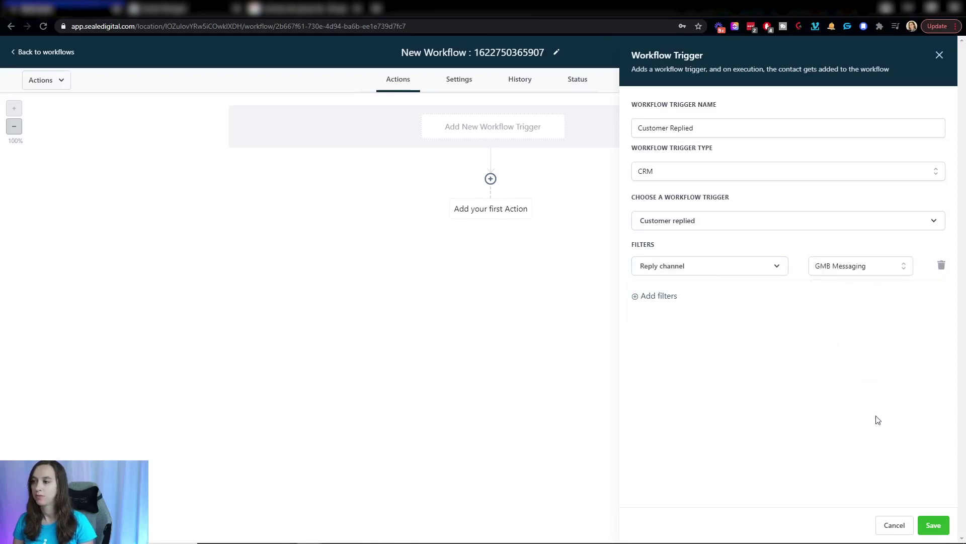
click(931, 526)
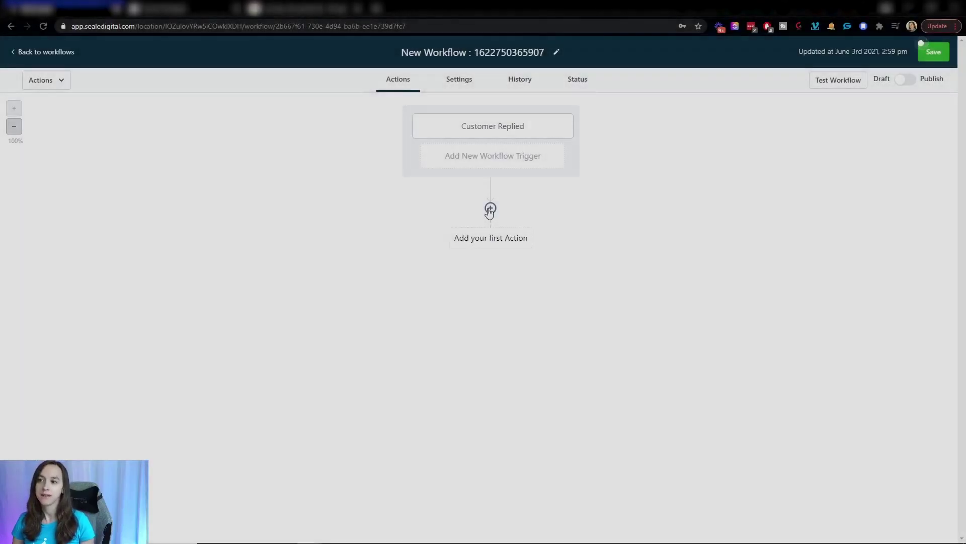
Add a GMB Messaging action saying 'Hello! Would you like to set an appointment?' after the trigger.
click(489, 209)
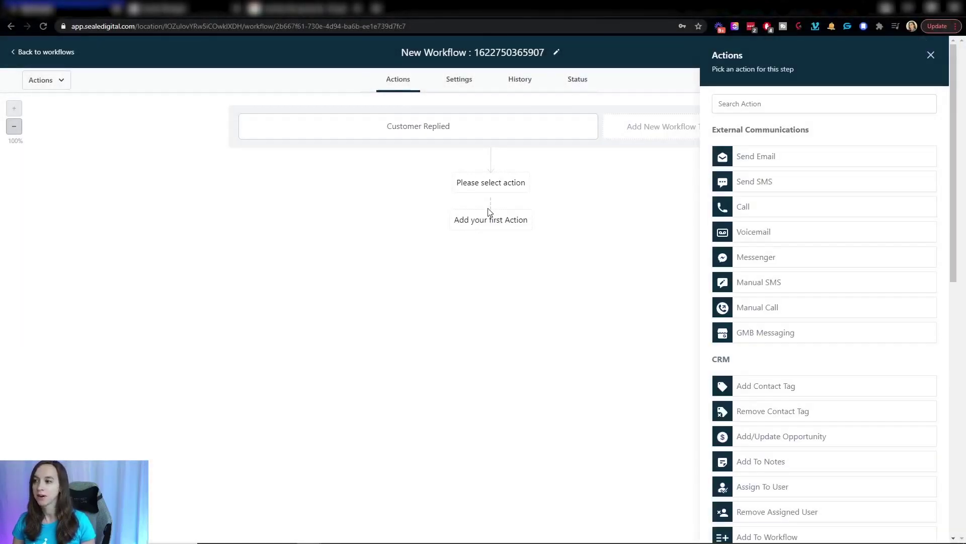
click(835, 108)
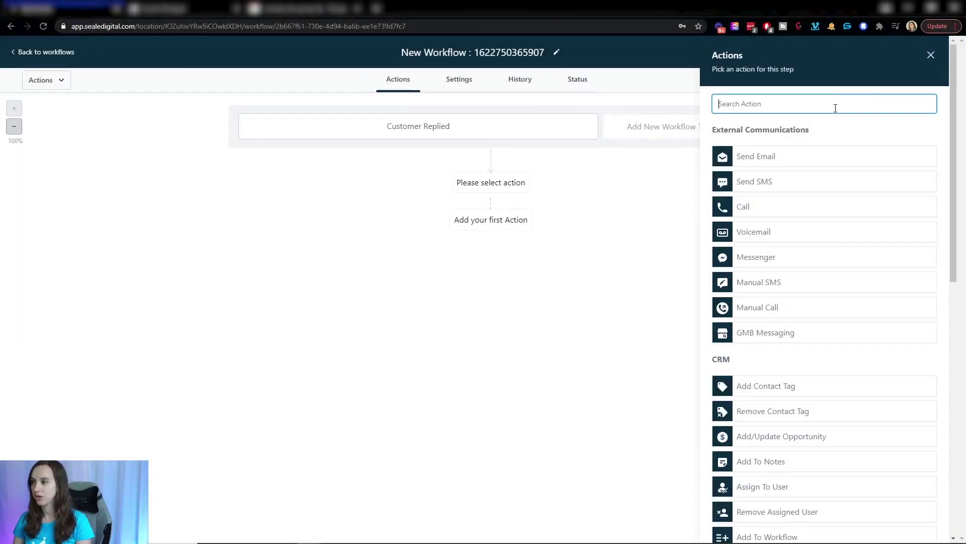
text(gm)
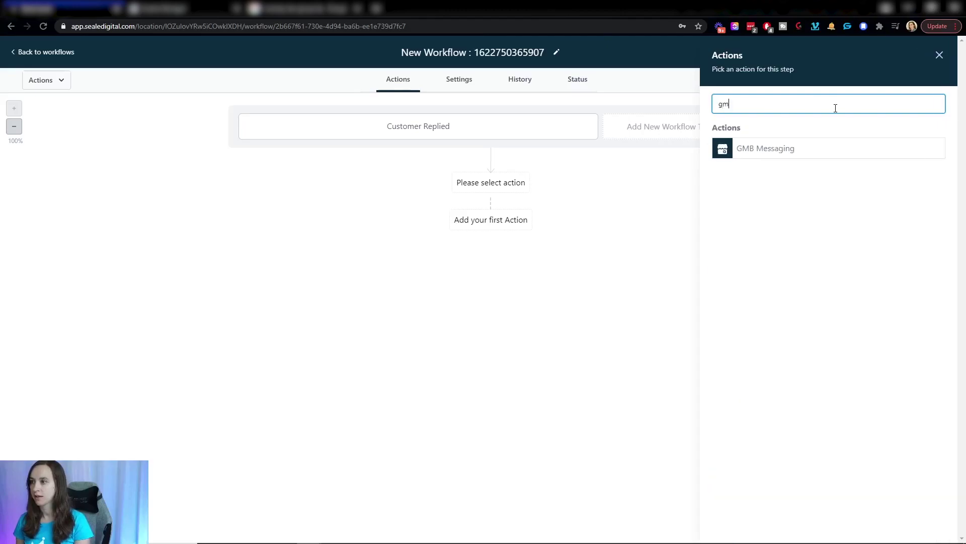
key(Escape)
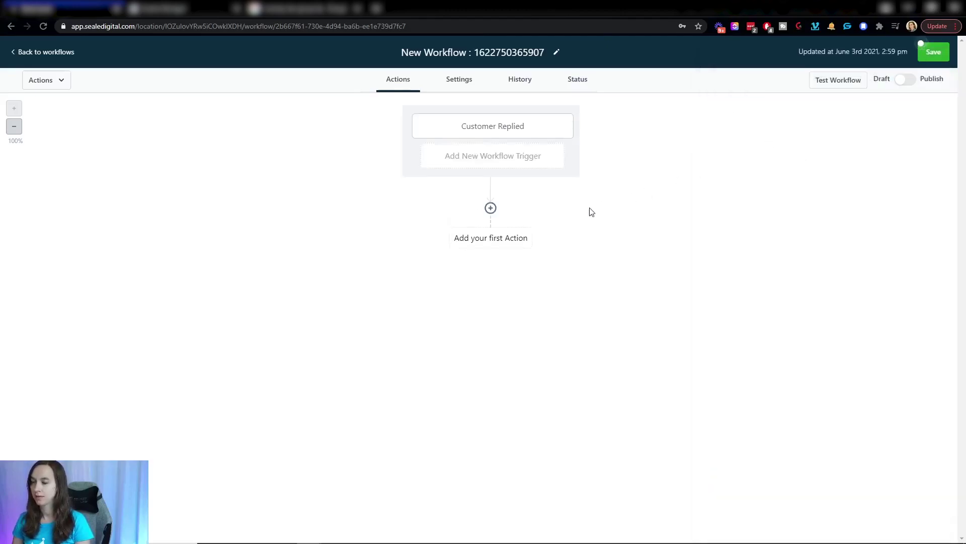
click(491, 208)
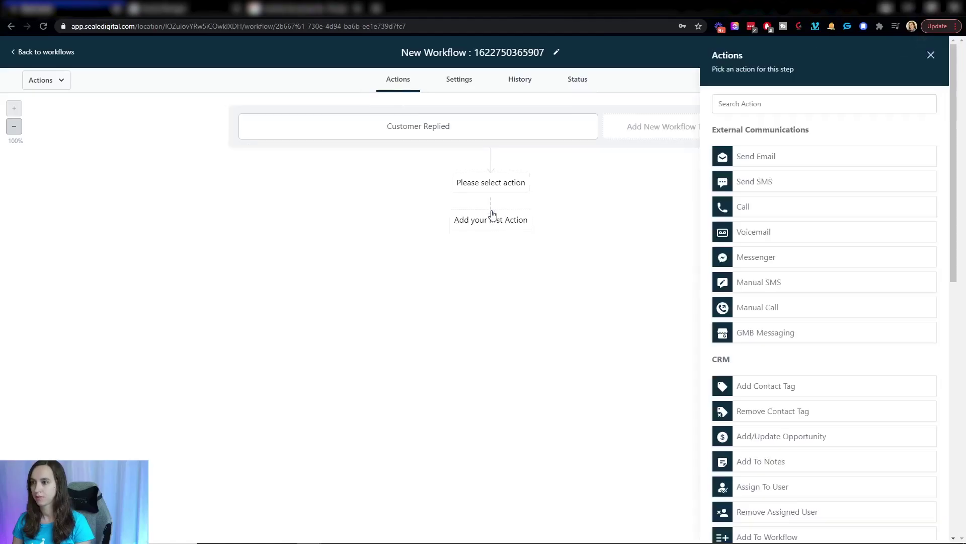
click(796, 103)
text(gmb)
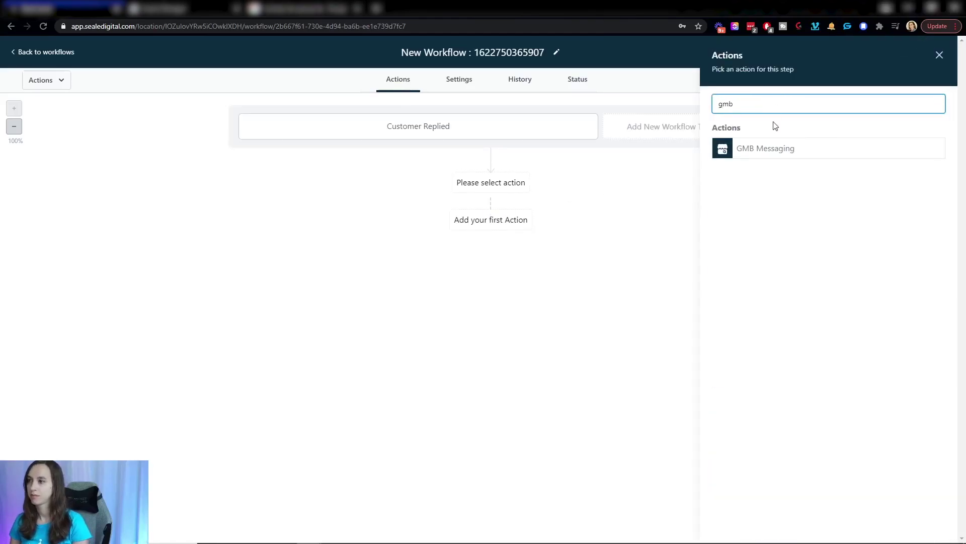
click(763, 151)
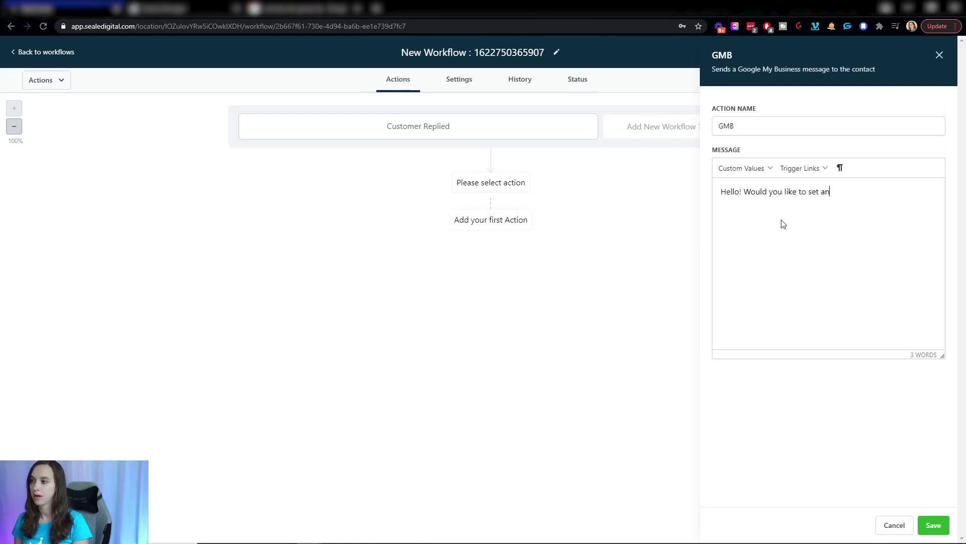
text(ointment?)
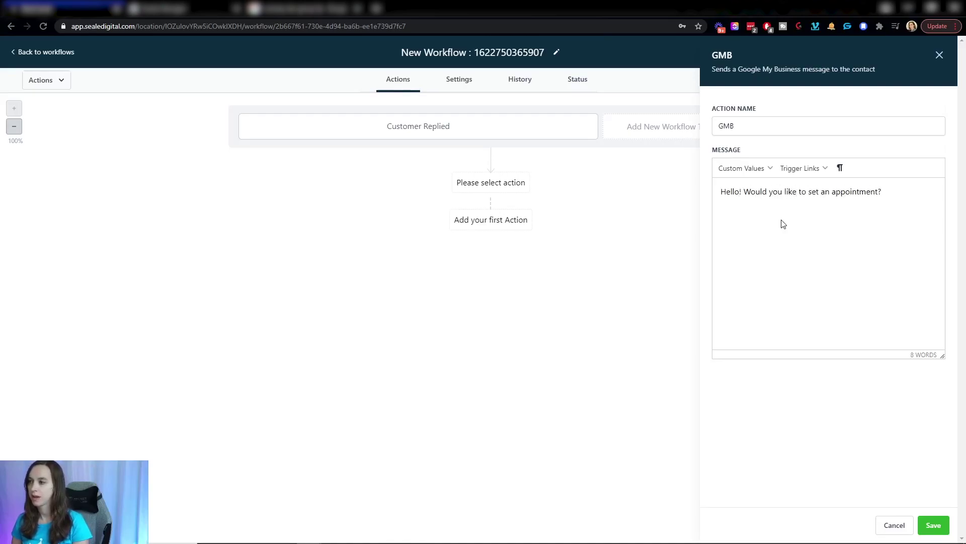
click(934, 525)
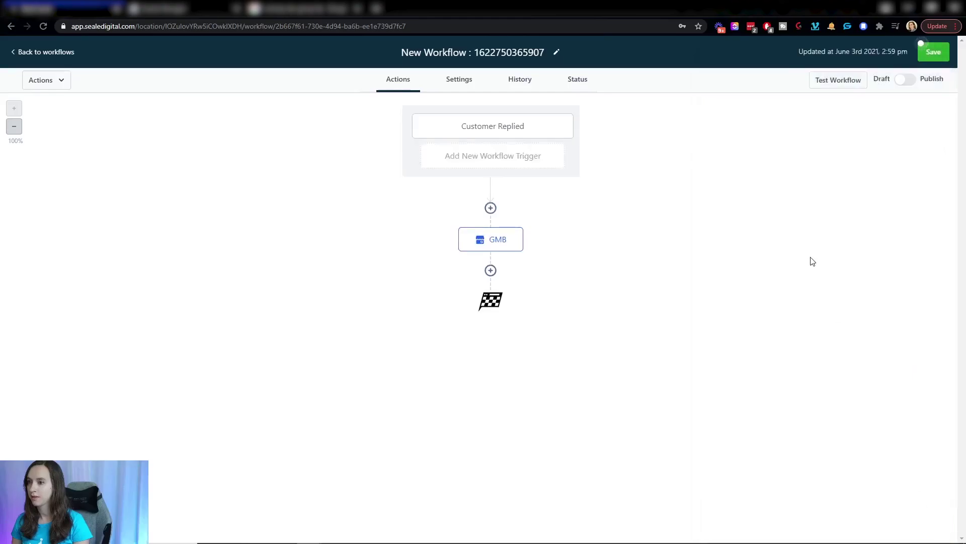
Add a Wait step waiting for a Contact Reply to the GMB message.
click(491, 270)
scroll(813, 324, down, 10)
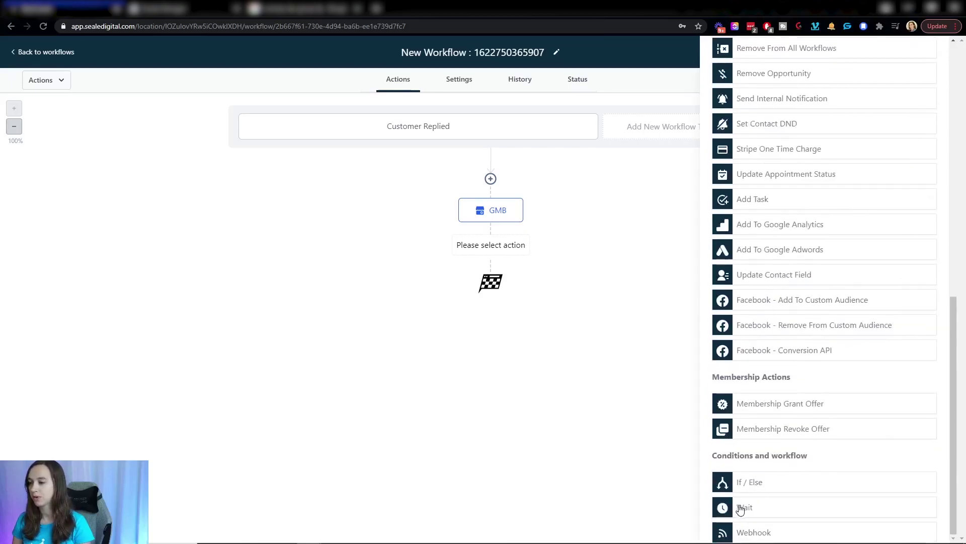
click(747, 508)
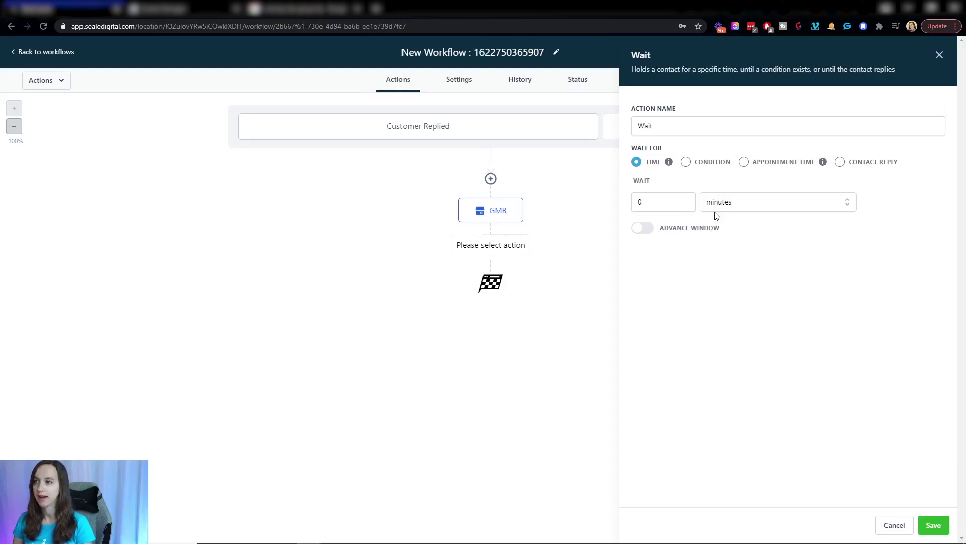
click(840, 162)
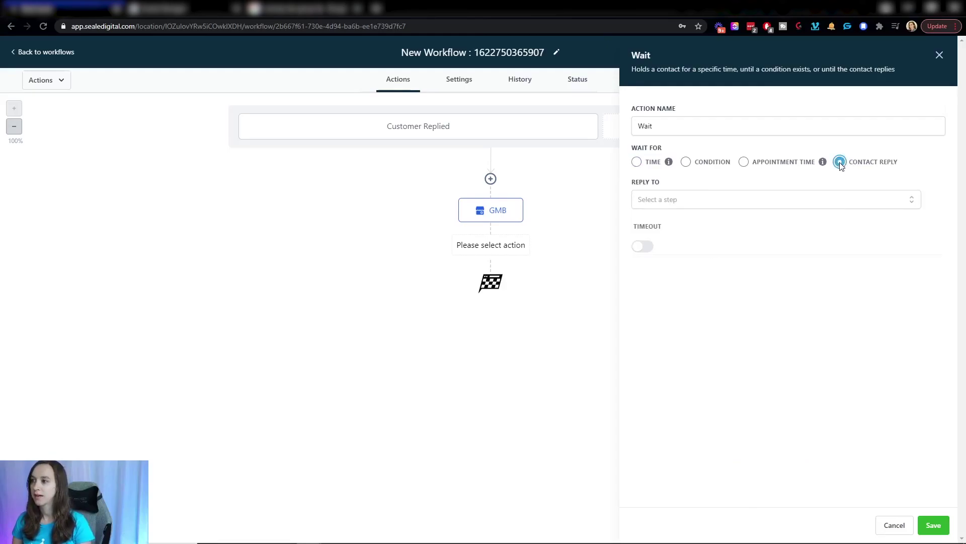
click(752, 205)
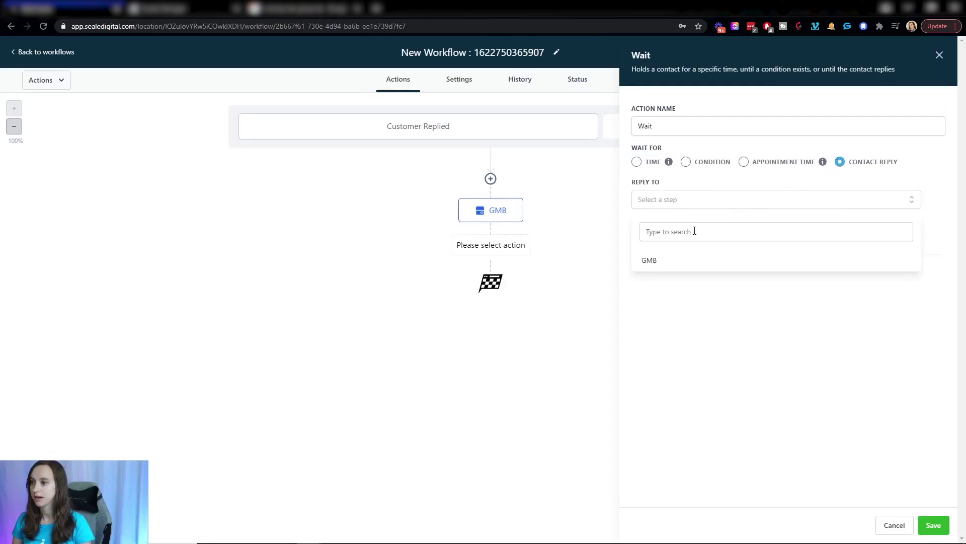
click(657, 261)
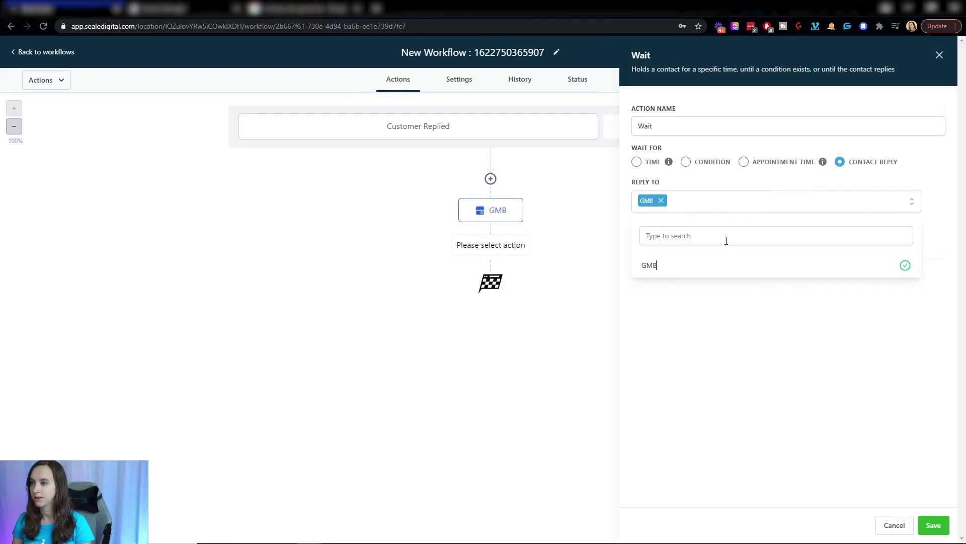
click(677, 266)
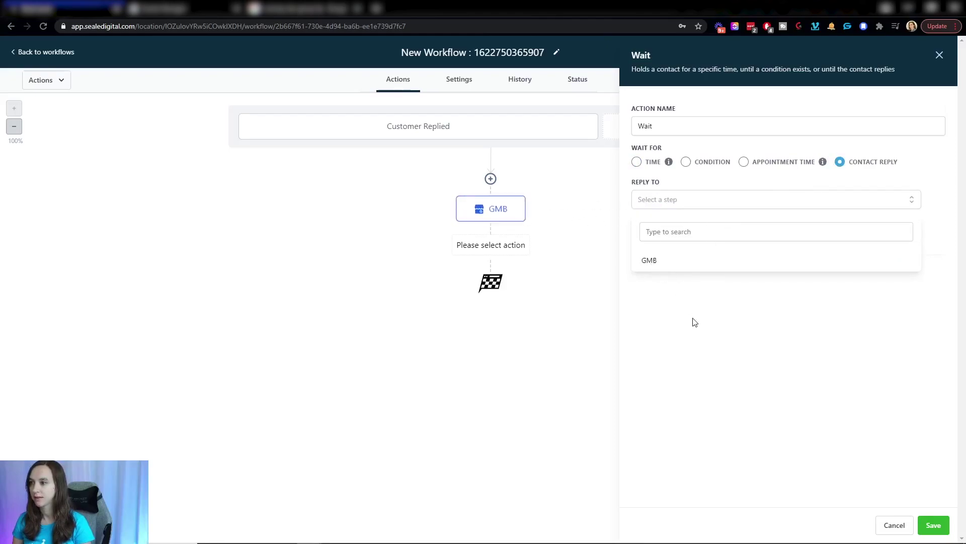
click(695, 322)
click(813, 202)
click(657, 262)
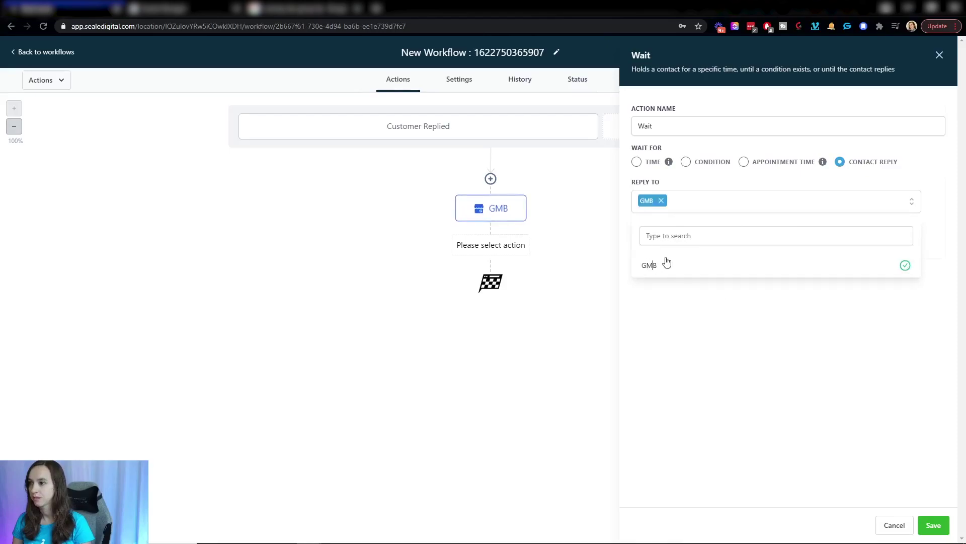
click(719, 310)
Turn on the wait timeout at 10 minutes and save the Wait step.
click(643, 248)
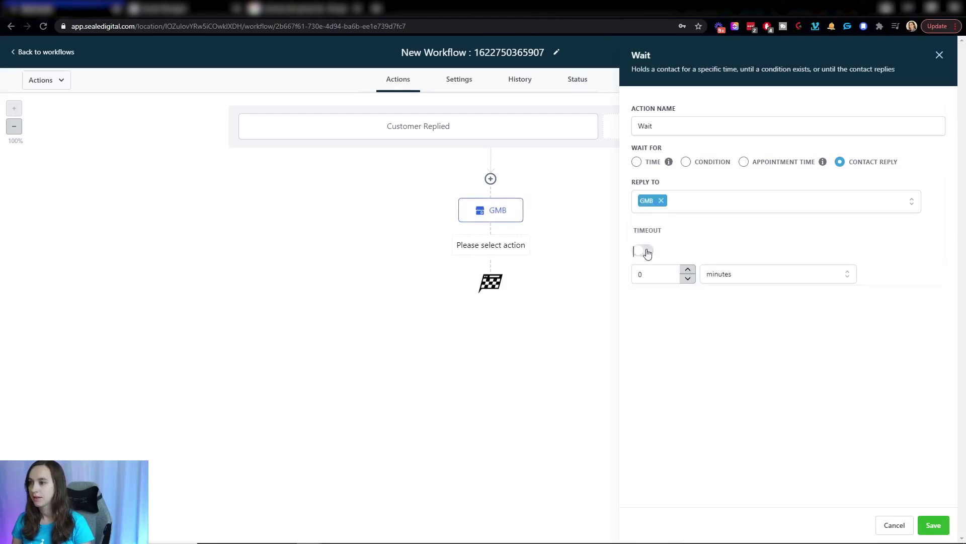
double_click(648, 277)
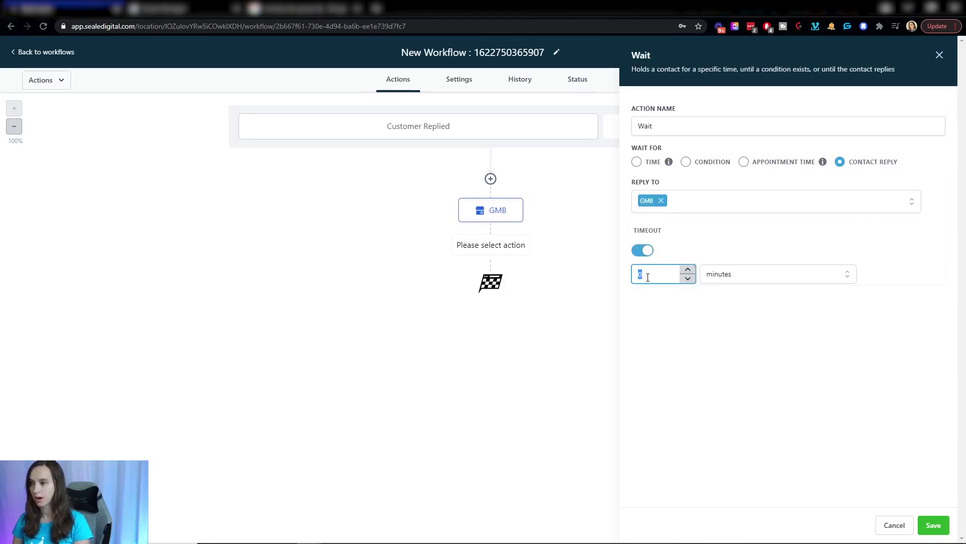
text(10)
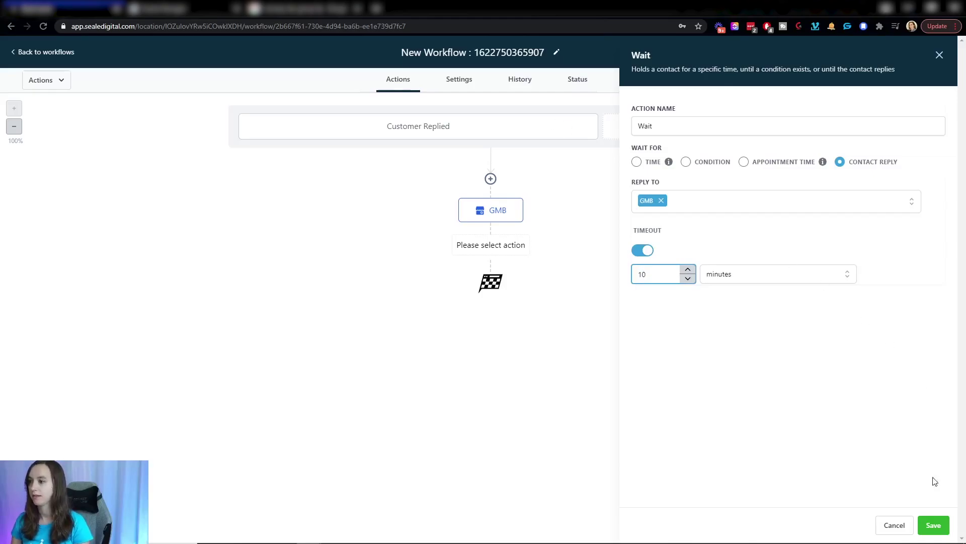
click(933, 524)
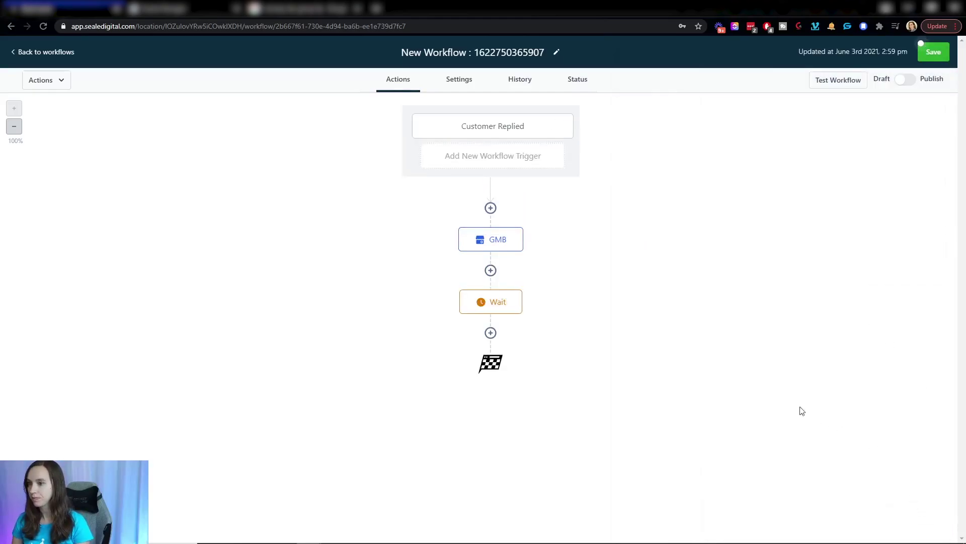
Add an If/Else condition: Contact Reply intent type Is Positive/Yes, then save.
click(491, 333)
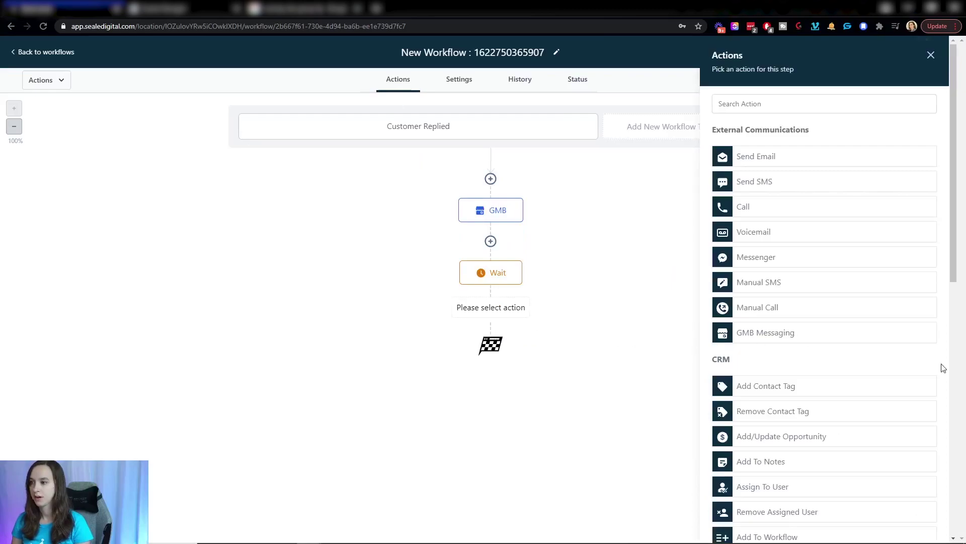
scroll(901, 394, down, 10)
scroll(901, 394, down, 1)
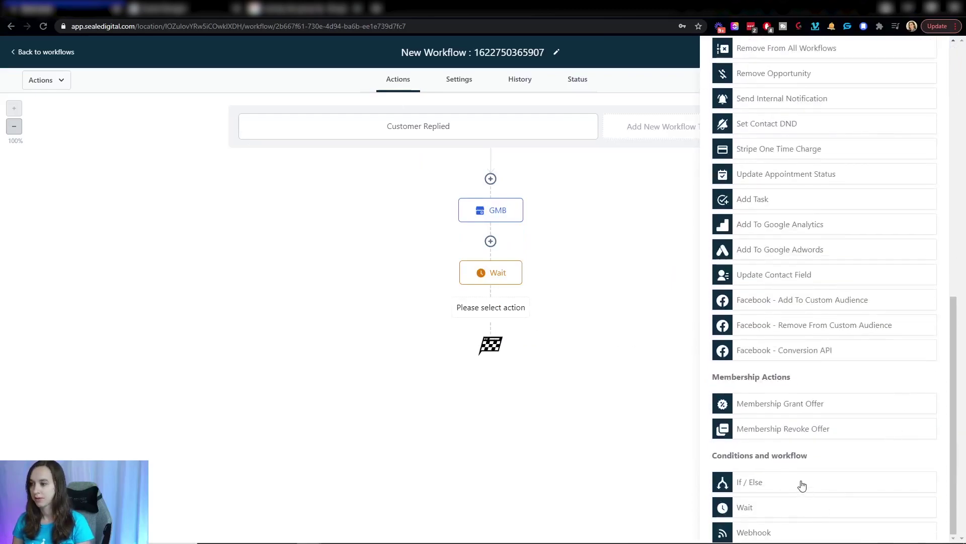
click(802, 484)
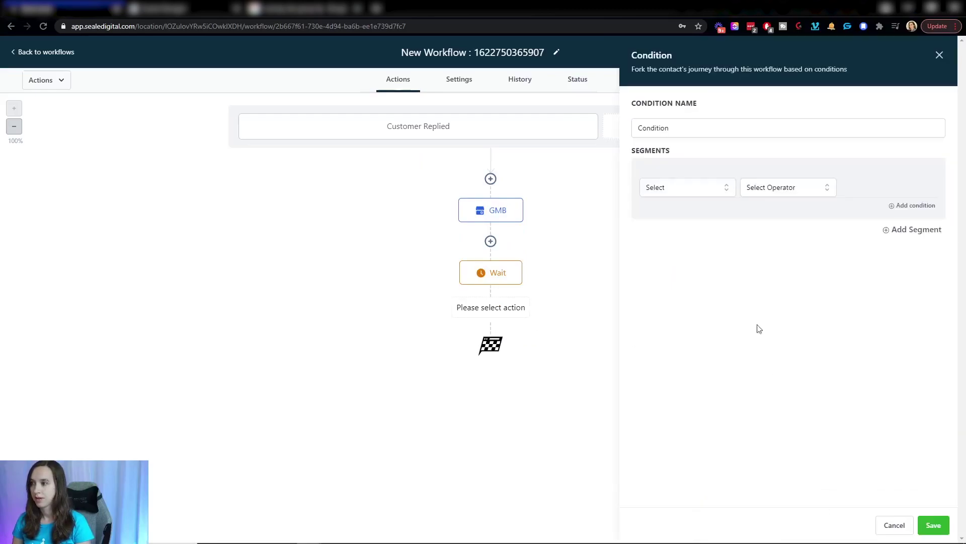
click(693, 191)
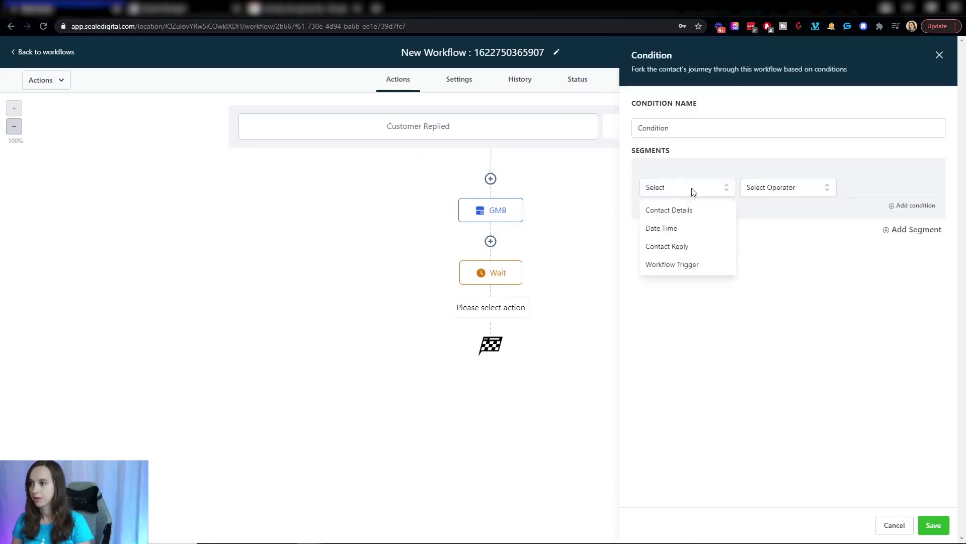
click(689, 246)
click(668, 266)
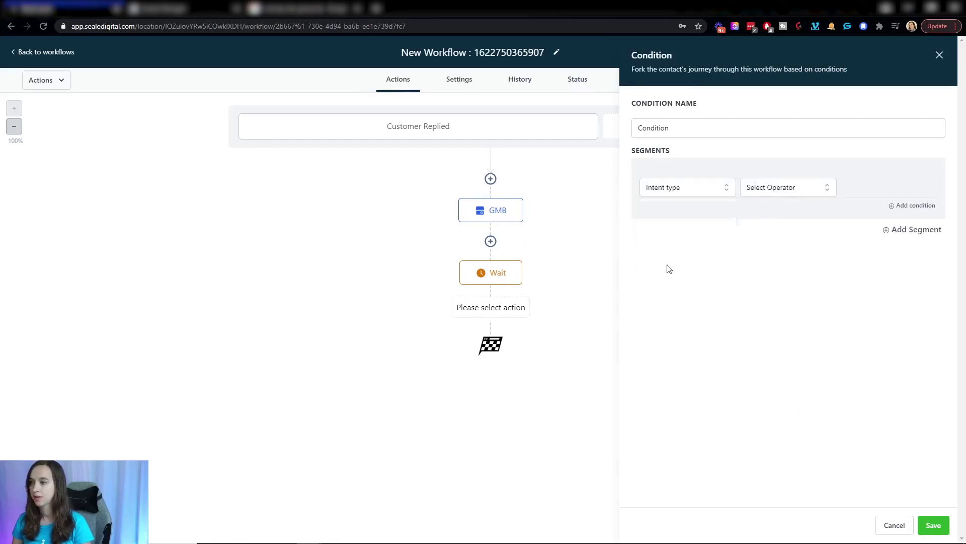
click(783, 193)
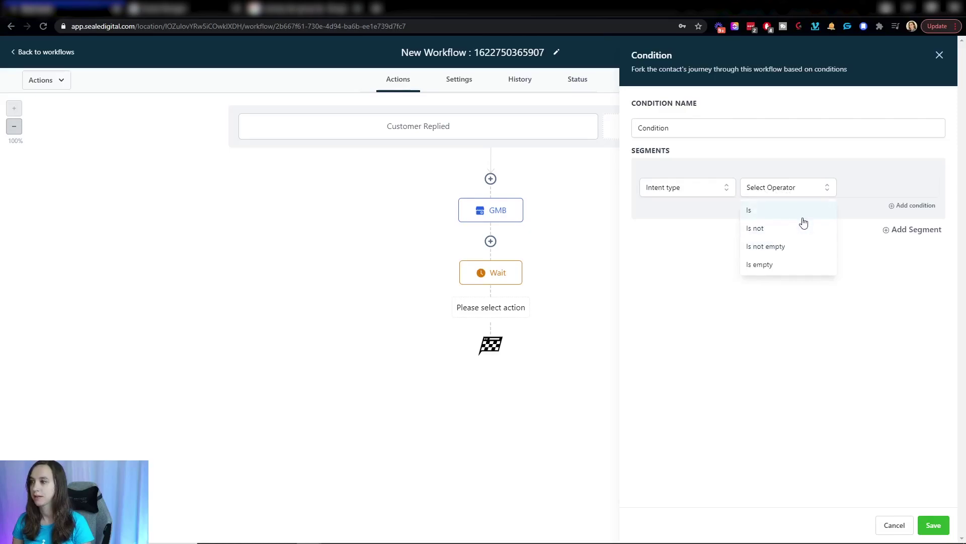
click(800, 214)
click(914, 187)
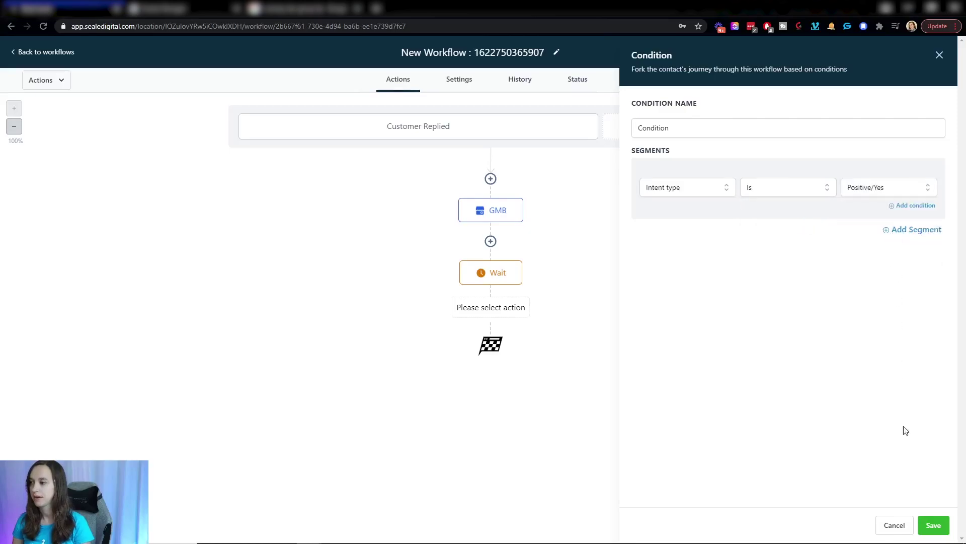
click(935, 525)
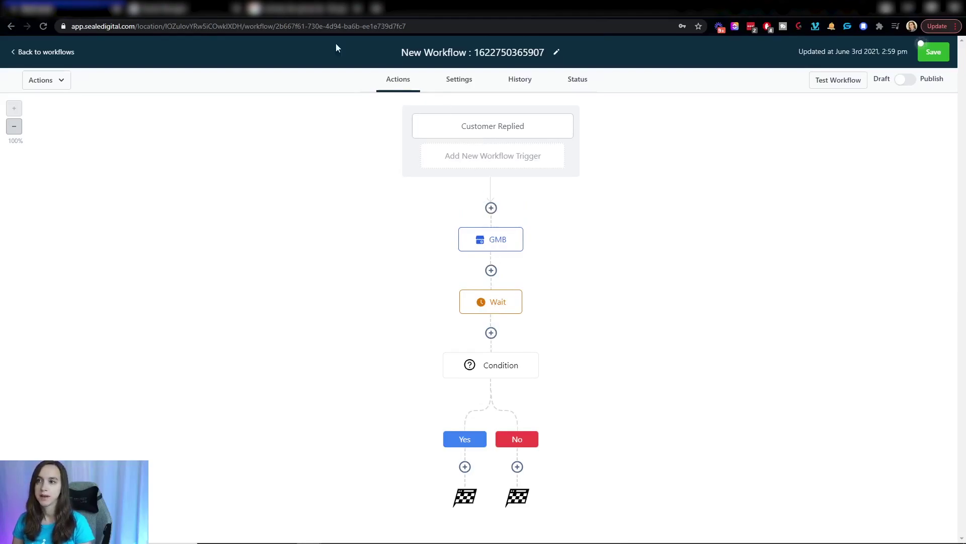
click(288, 6)
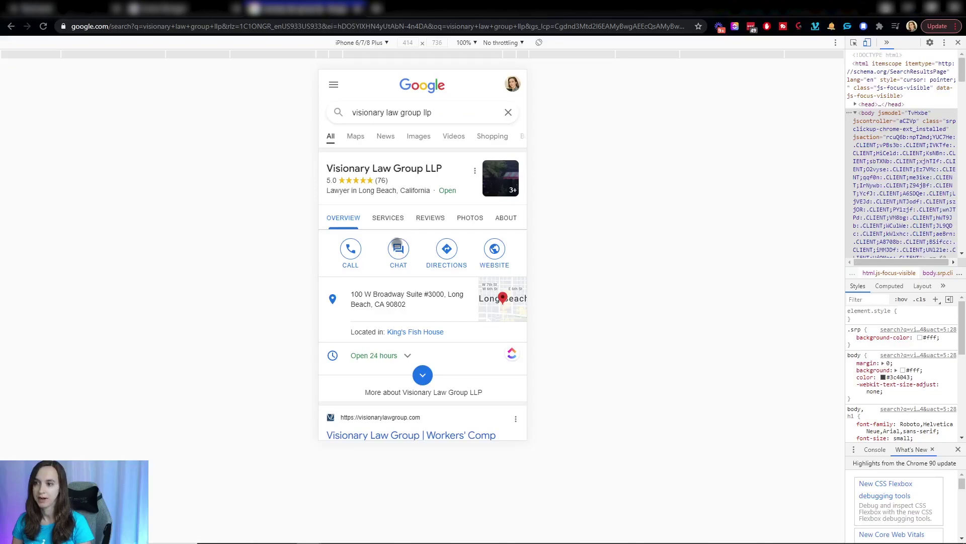
click(76, 8)
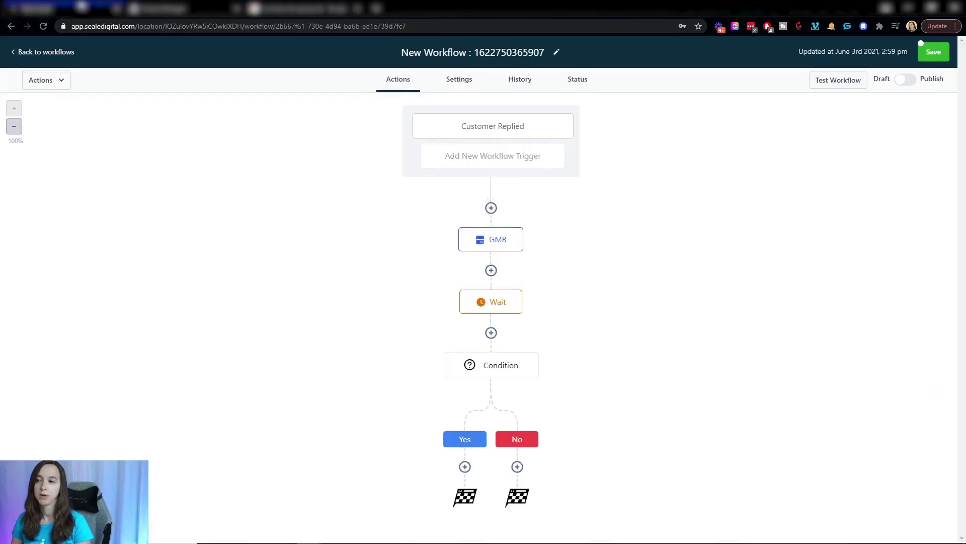
click(495, 250)
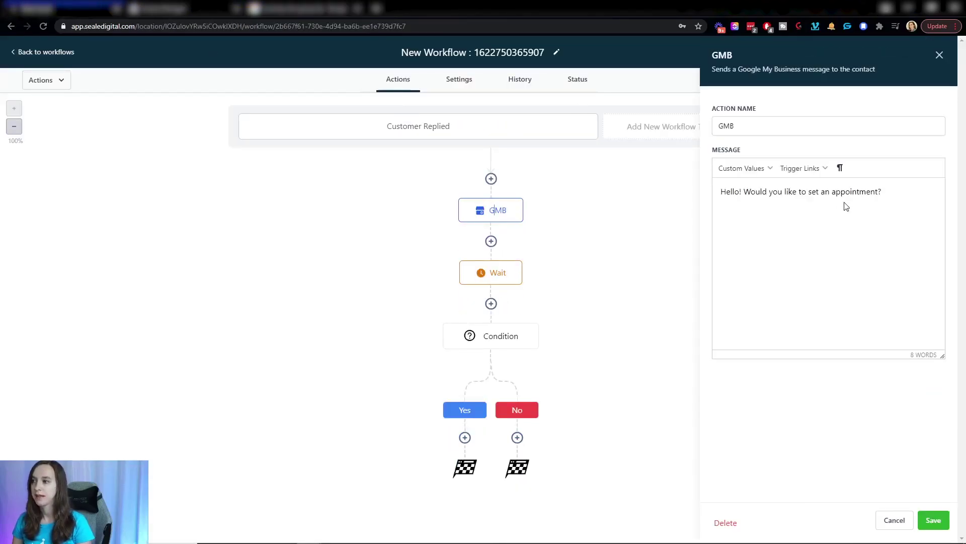
click(894, 521)
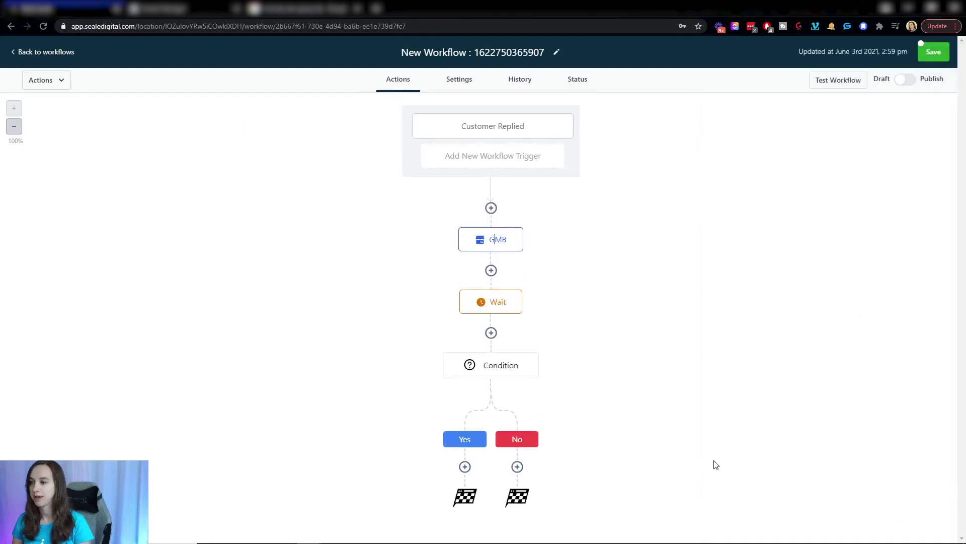
click(507, 303)
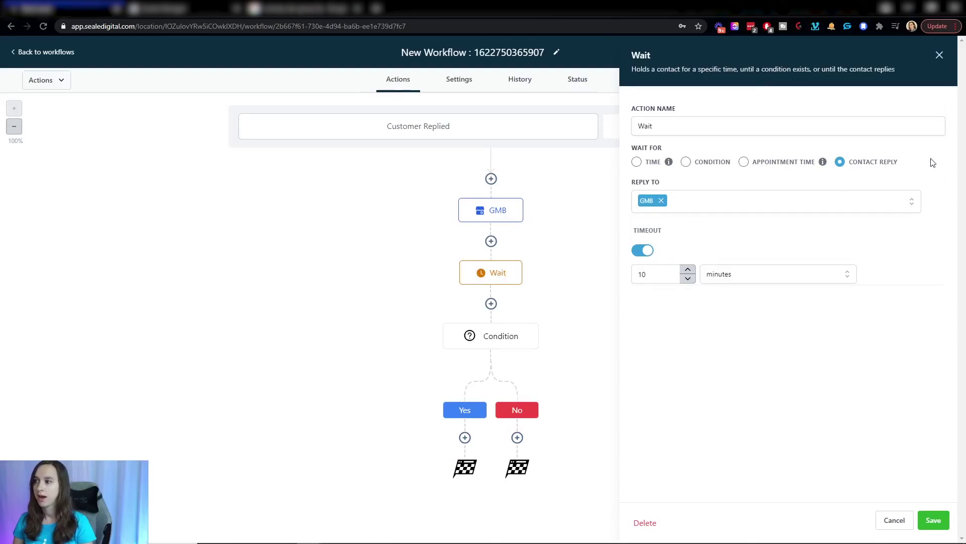
click(940, 56)
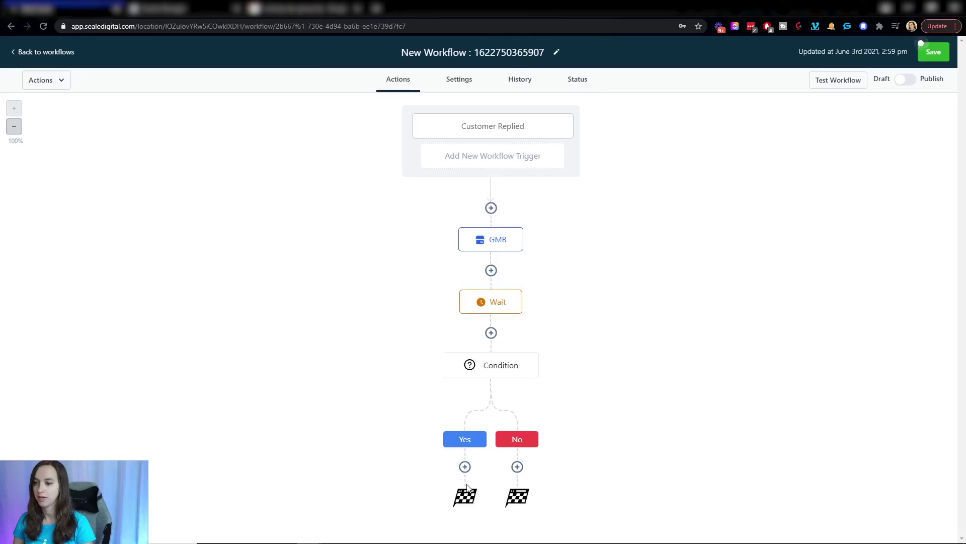
Add a GMB message under Yes reading 'Awesome! You can book a time to chat here:'.
click(465, 468)
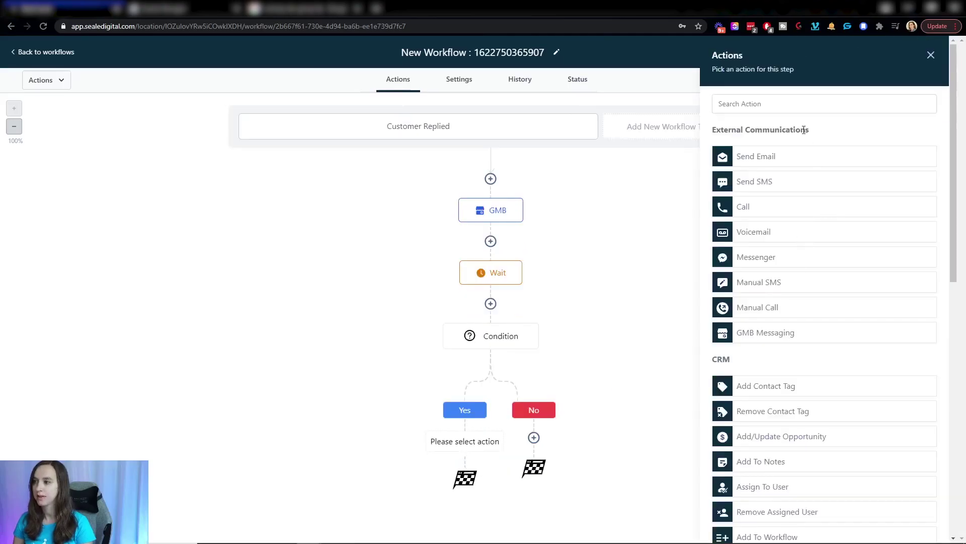
scroll(773, 183, down, 6)
scroll(791, 222, up, 4)
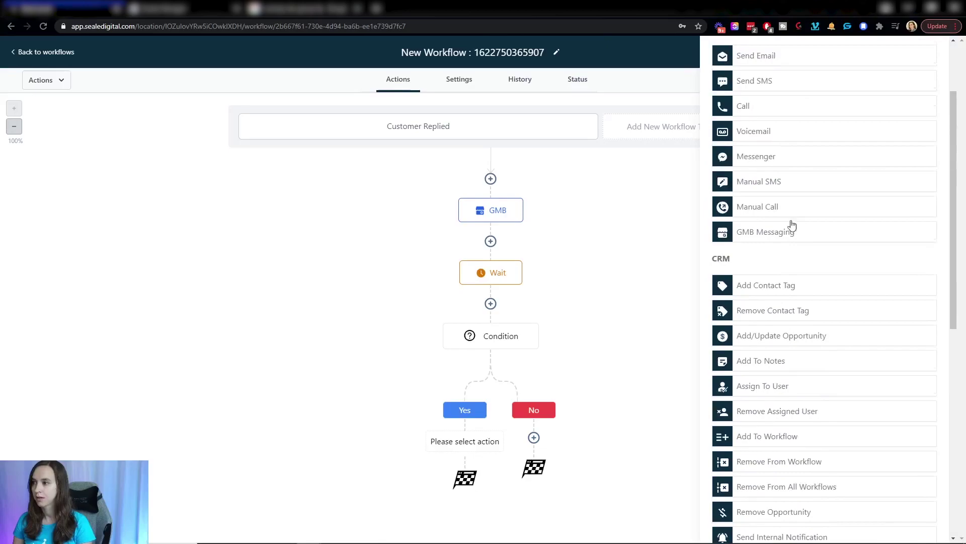
click(791, 232)
click(794, 186)
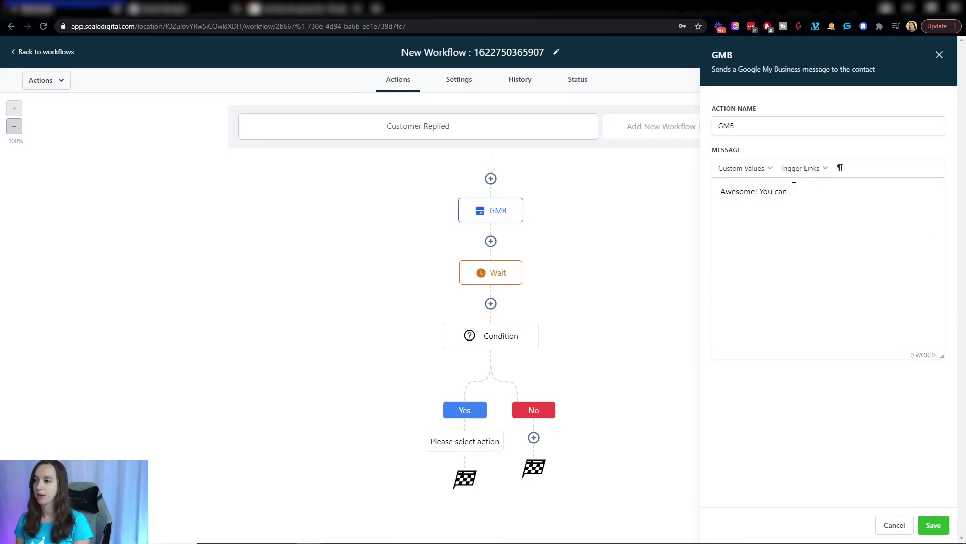
text(Awesome! You can book a time to )
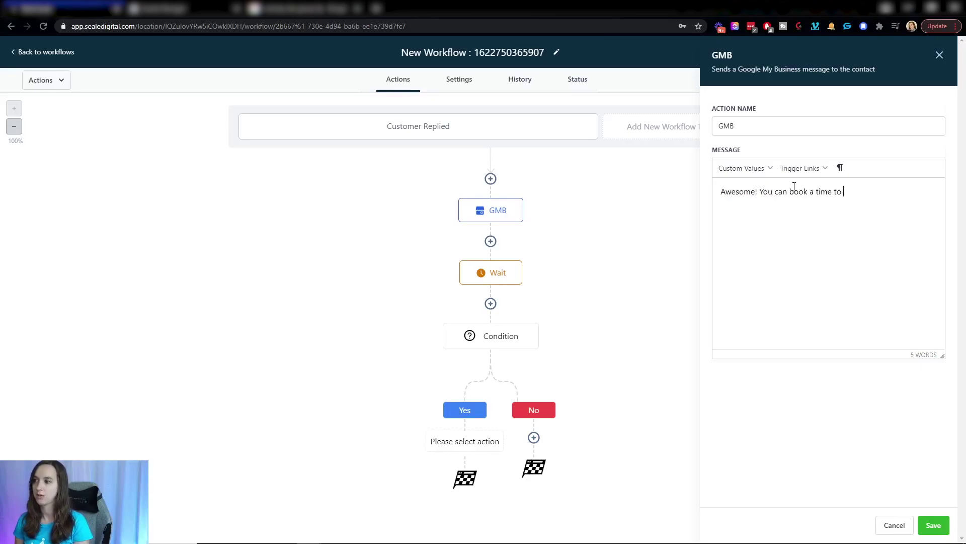
text(chat h)
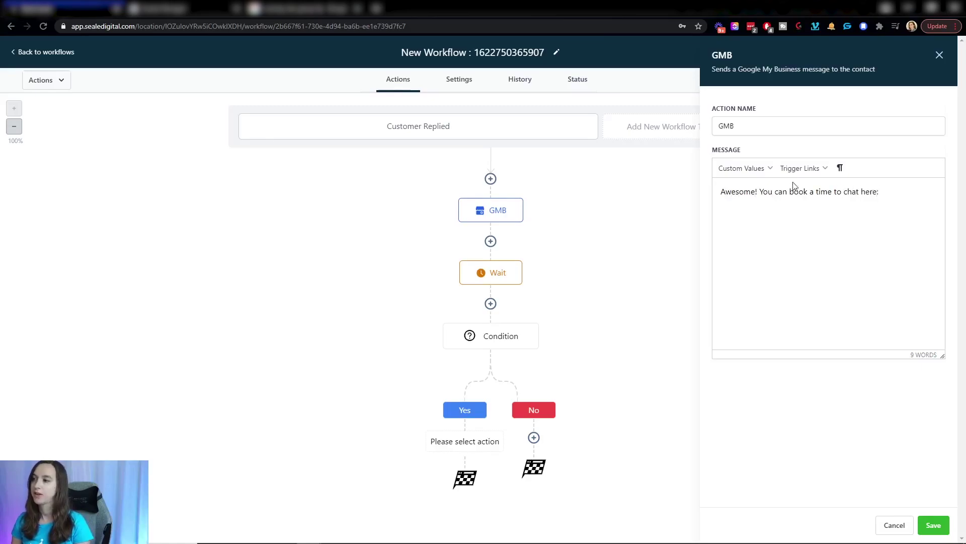
text(ere:)
Append a trigger link to the Yes-branch message and save it.
click(801, 169)
click(809, 187)
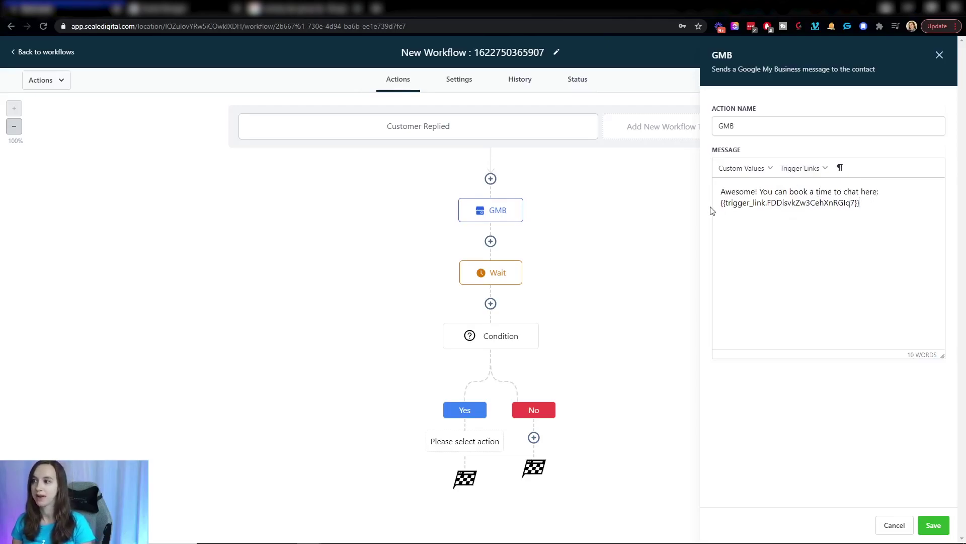
drag(723, 203, 890, 215)
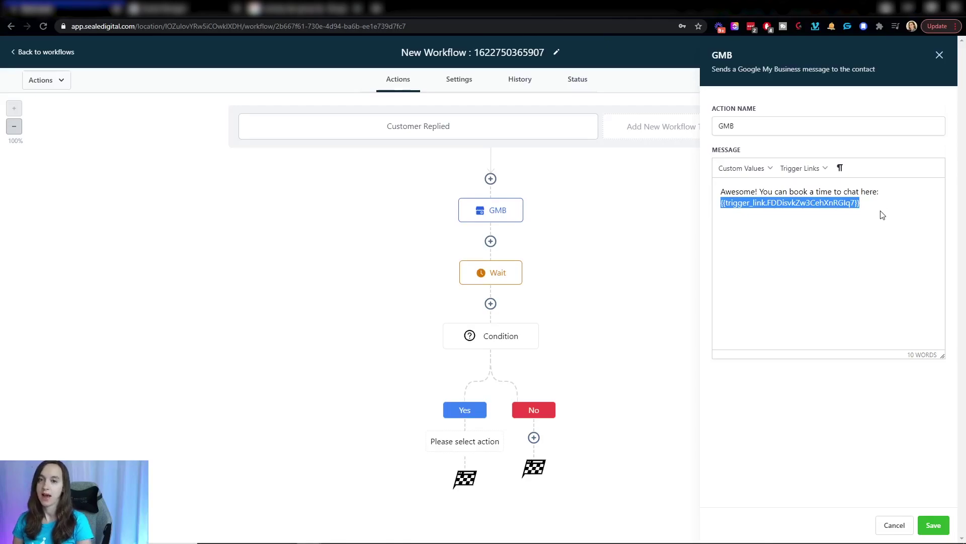
click(887, 203)
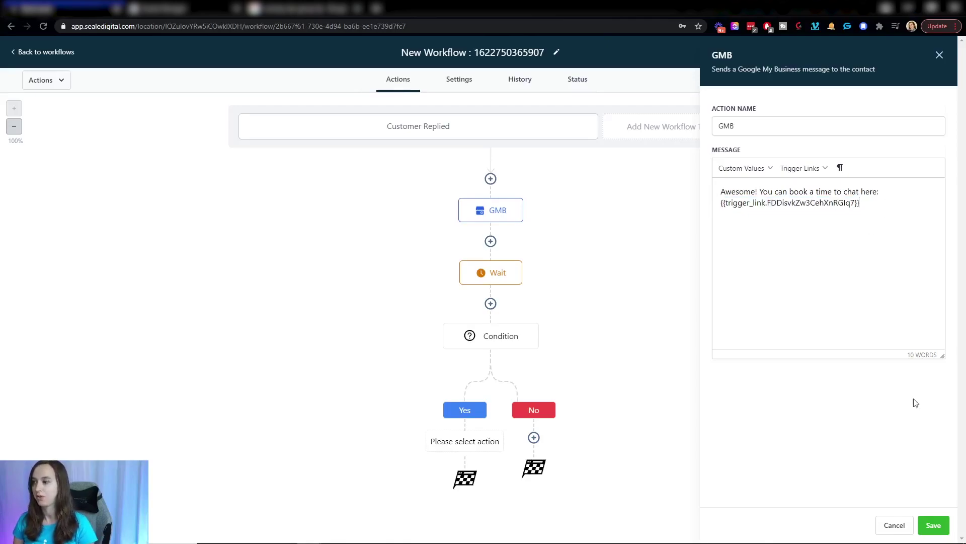
click(934, 525)
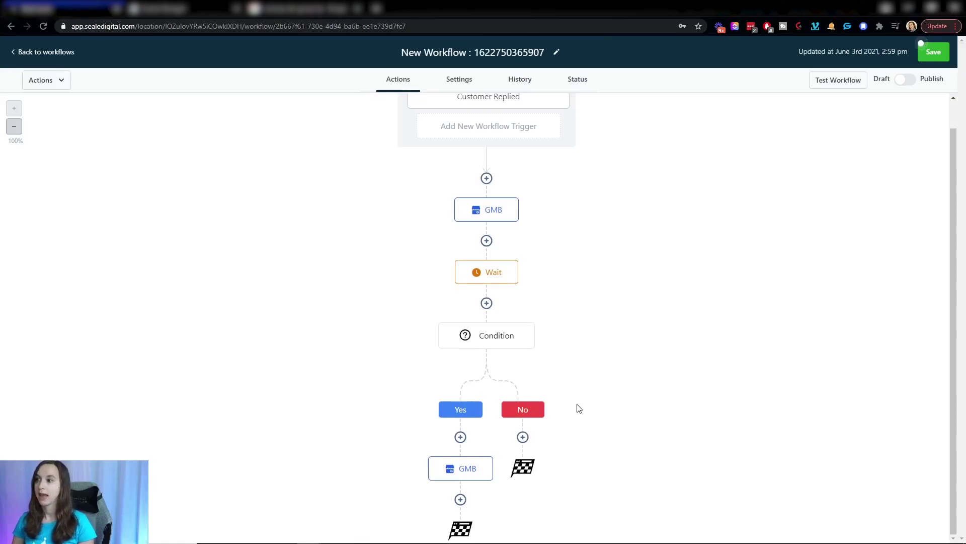
Switch the workflow from Draft to Publish and save it.
click(907, 79)
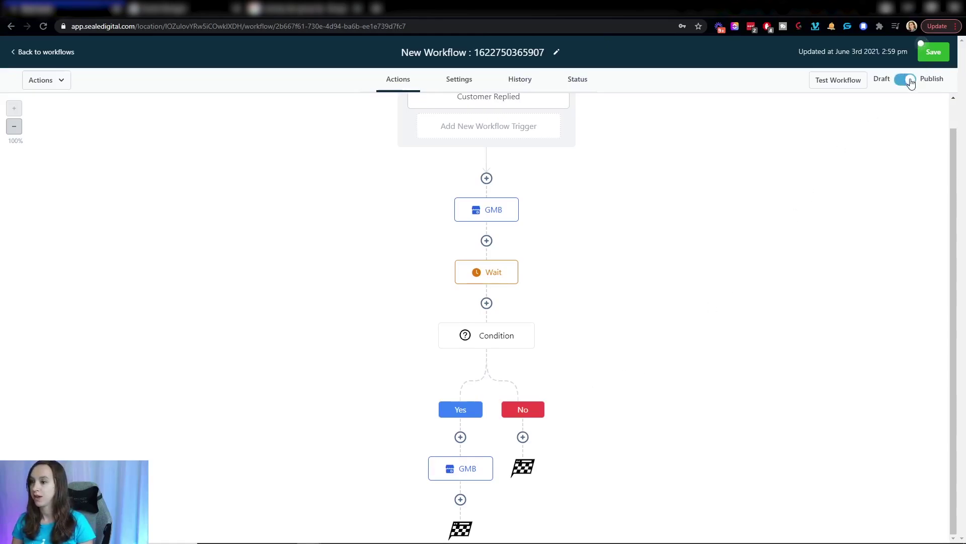
click(936, 57)
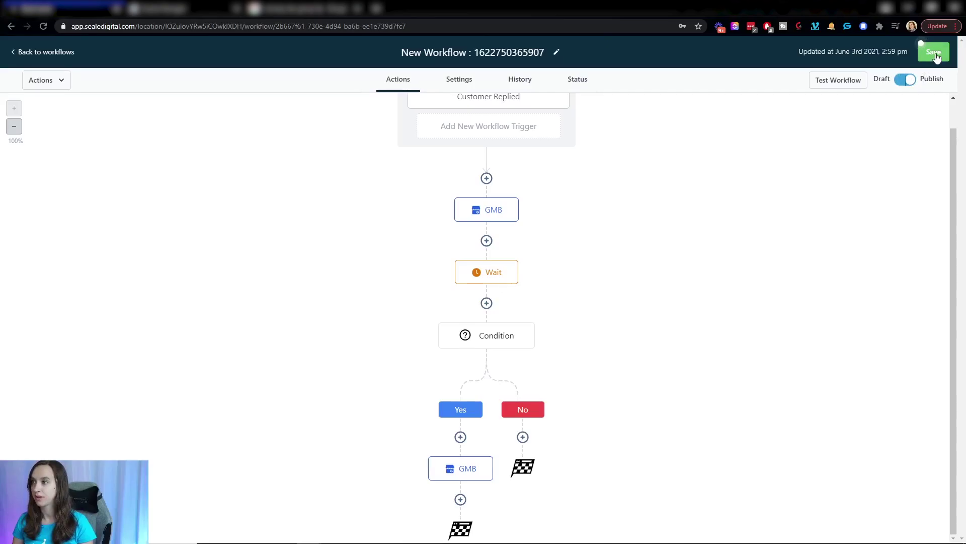